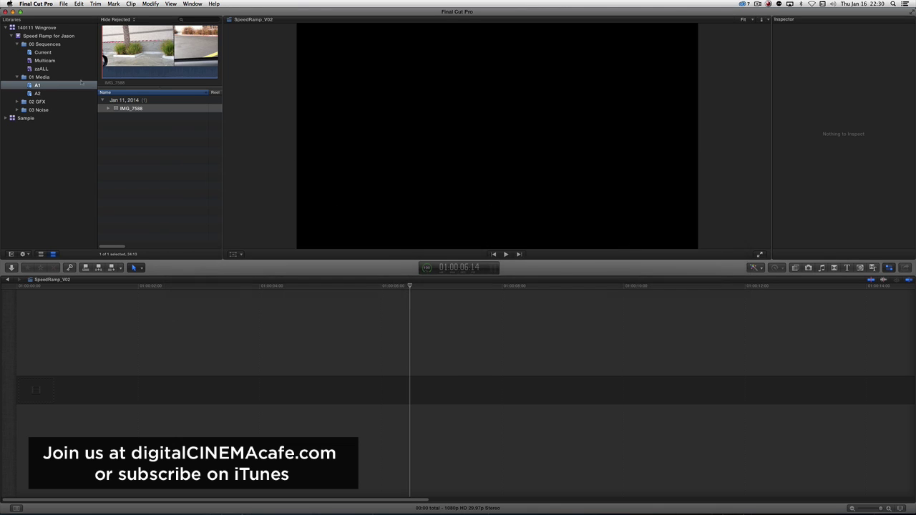
# Step: Append the IMG_7588 clip from the A1 event to the empty SpeedRamp_V02 timeline
pyautogui.click(116, 109)
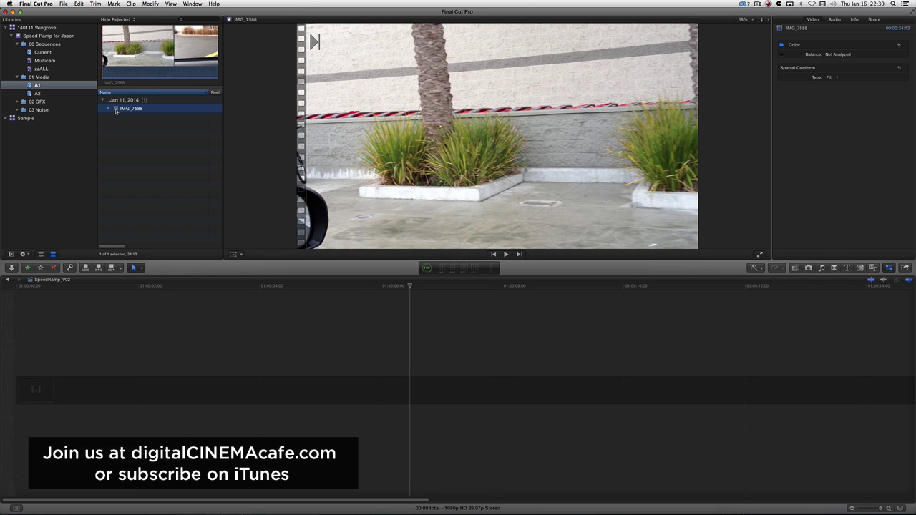
pyautogui.press('e')
pyautogui.click(264, 323)
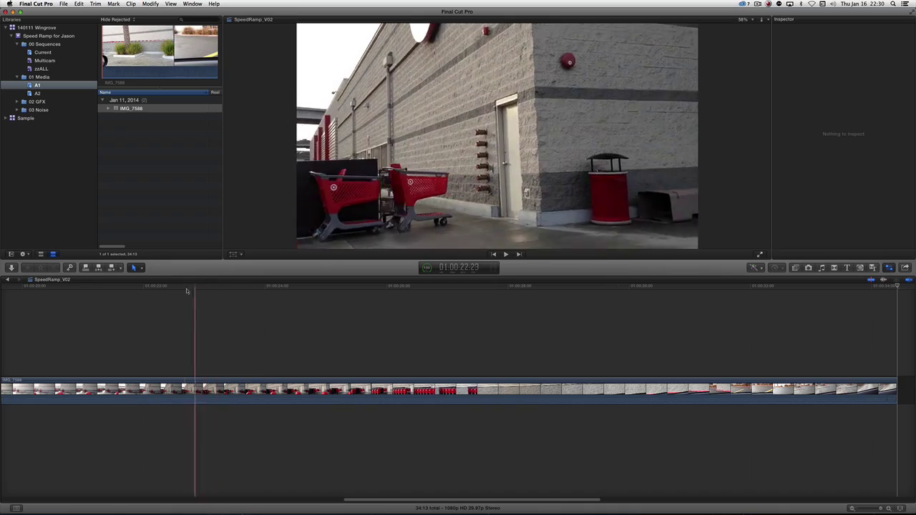
# Step: Trim the clip's start at 01:00:18:27 and adjust its end so that the clip lasts 12:12
pyautogui.hotkey('shift', 'z')
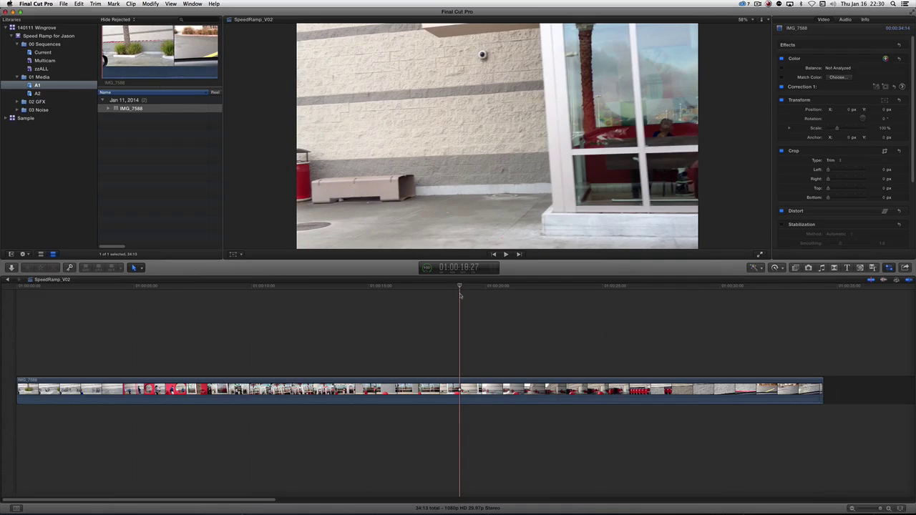
pyautogui.hotkey('alt', '[')
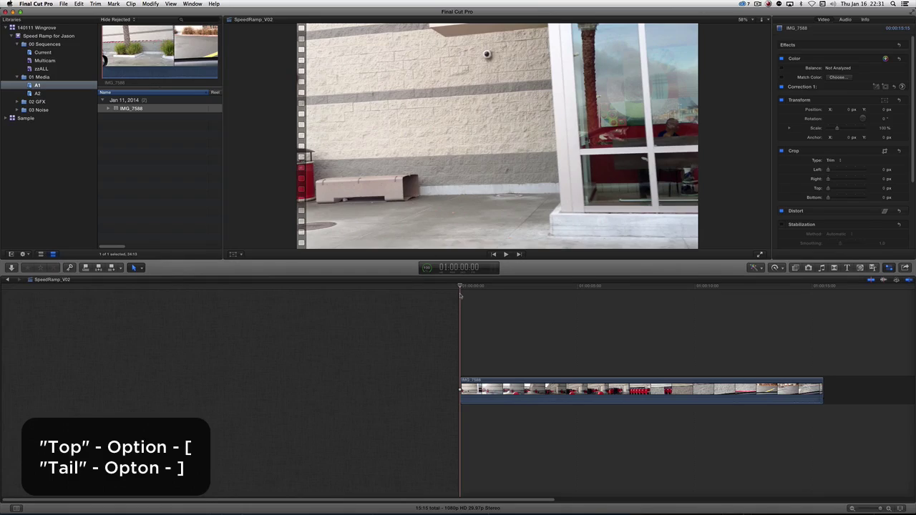
pyautogui.hotkey('shift', 'z')
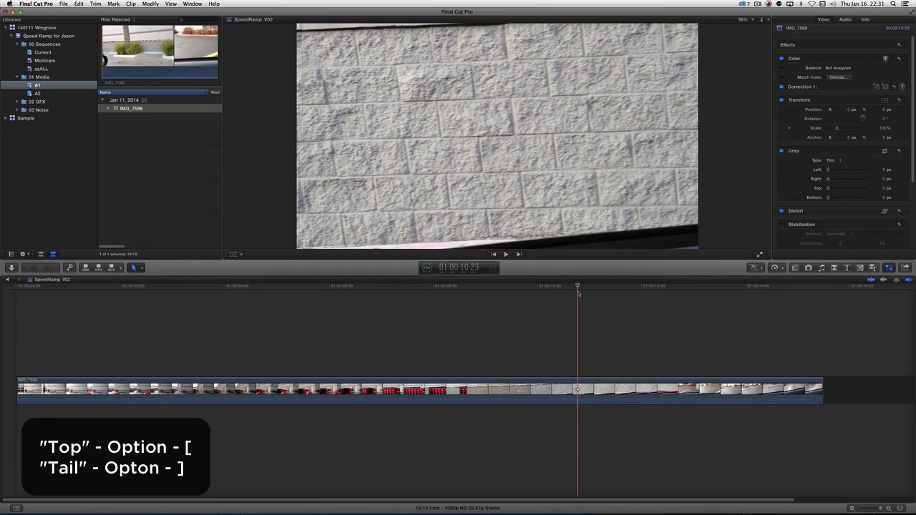
pyautogui.hotkey('alt', ']')
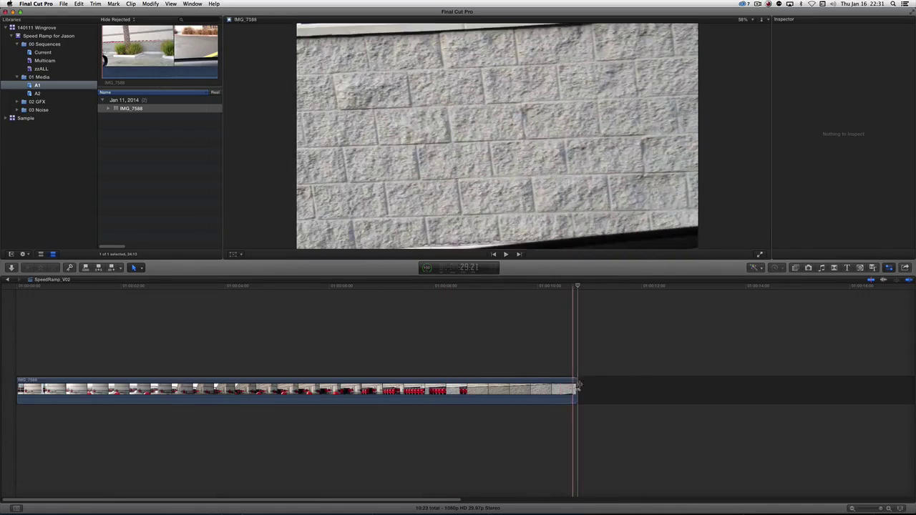
pyautogui.moveTo(595, 387); pyautogui.dragTo(661, 386)
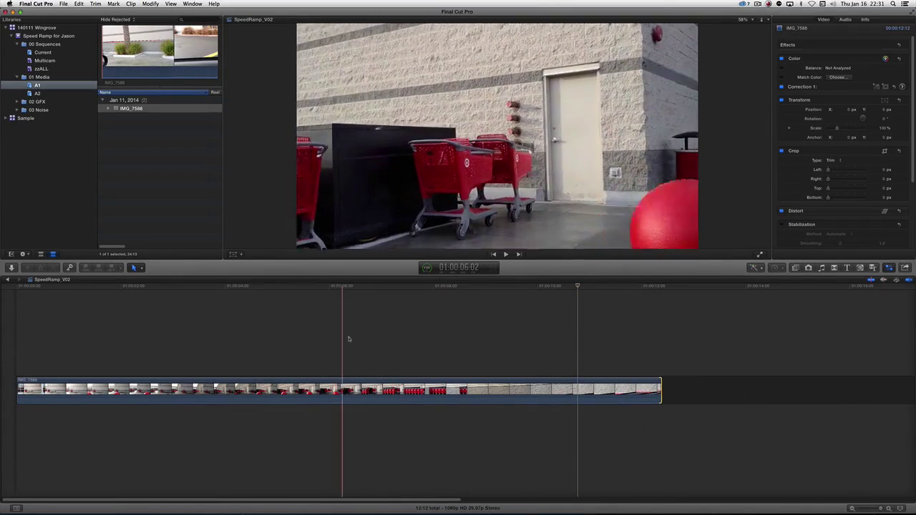
# Step: Place one marker on the clip at 01:00:07:10 and a second one just past 01:00:08:00
pyautogui.press('m')
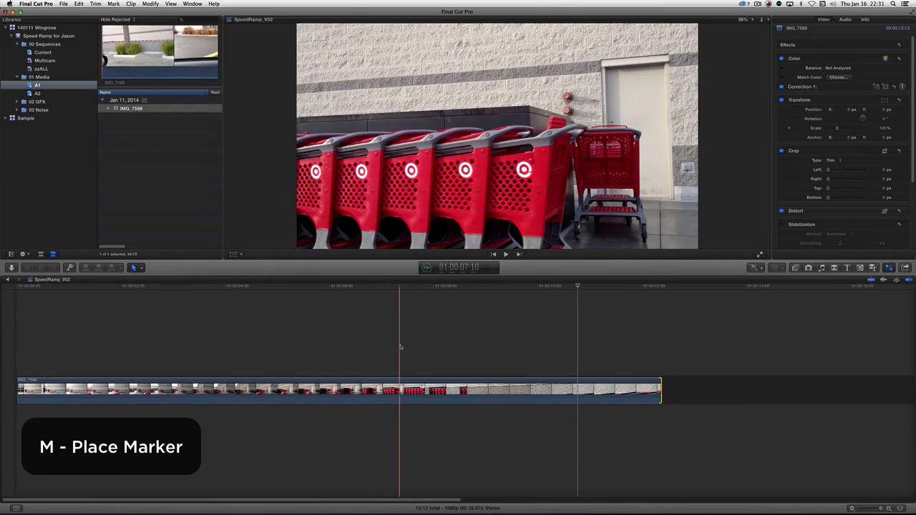
pyautogui.press('m')
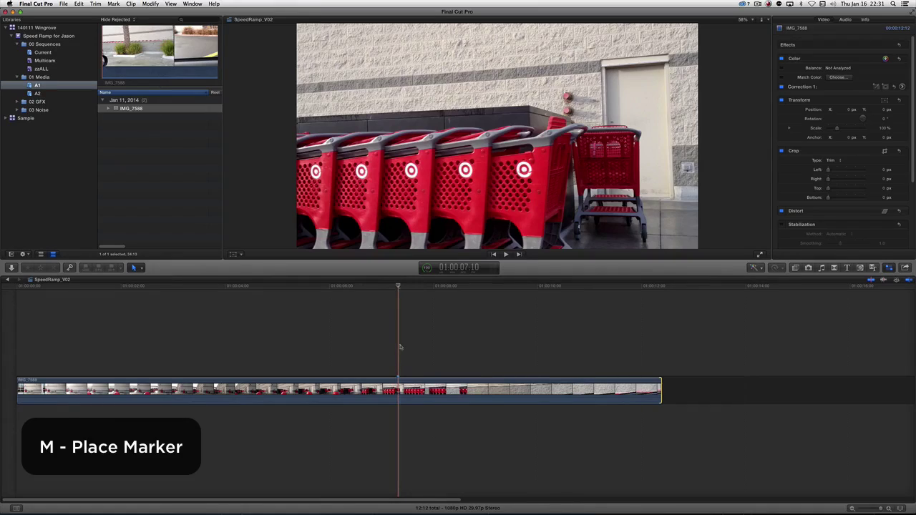
pyautogui.click(457, 349)
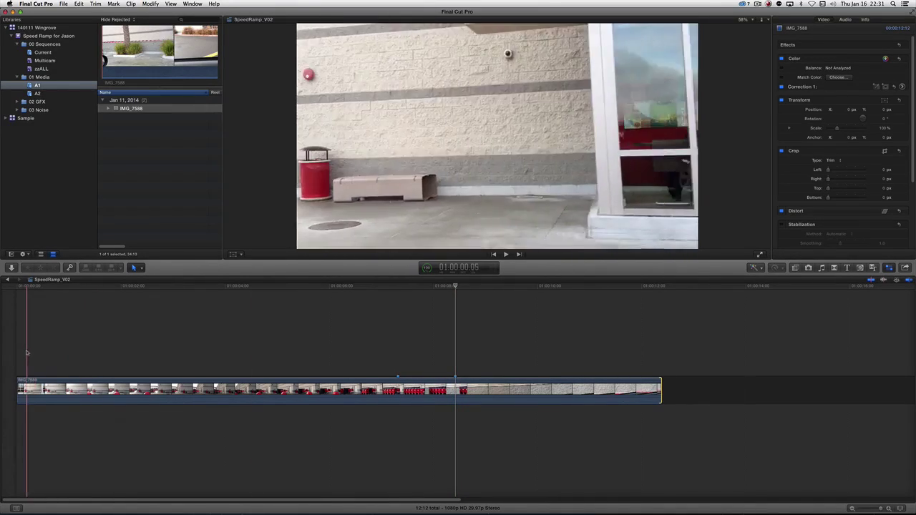
# Step: Trim the clip's start further so it lasts 10:01, and display the retime editor for the clip
pyautogui.click(139, 369)
pyautogui.hotkey('alt', '[')
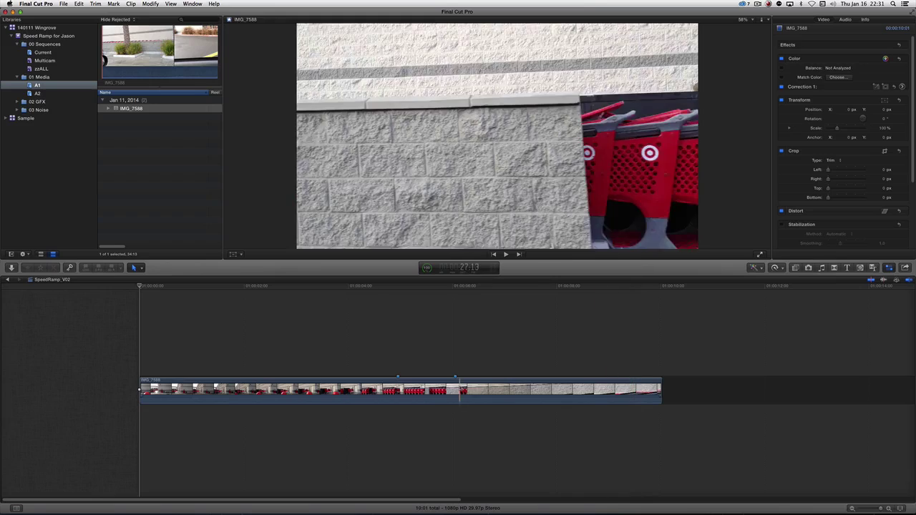
pyautogui.press('super+a')
pyautogui.press('super+r')
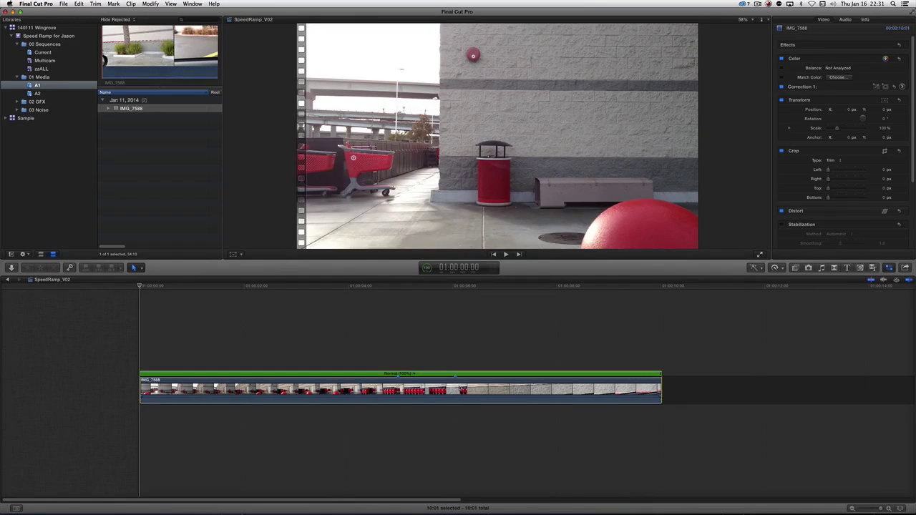
# Step: Park the playhead on the first marker at 01:00:04:29 and shorten the clip's end to a duration of 09:23
pyautogui.press('space')
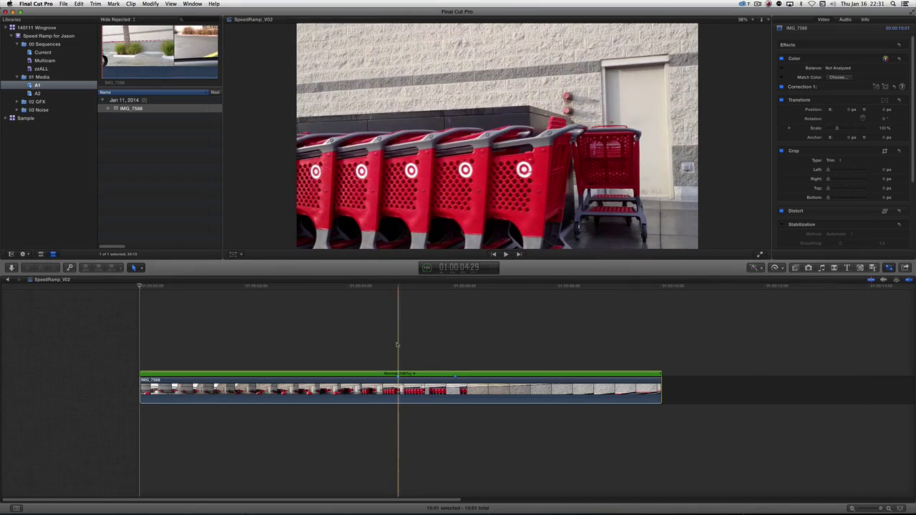
pyautogui.click(397, 345)
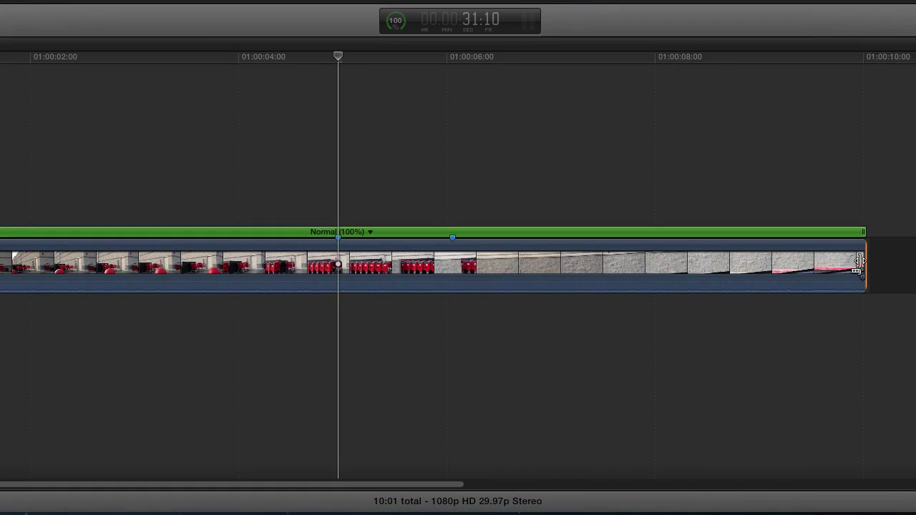
pyautogui.moveTo(859, 263); pyautogui.dragTo(830, 250)
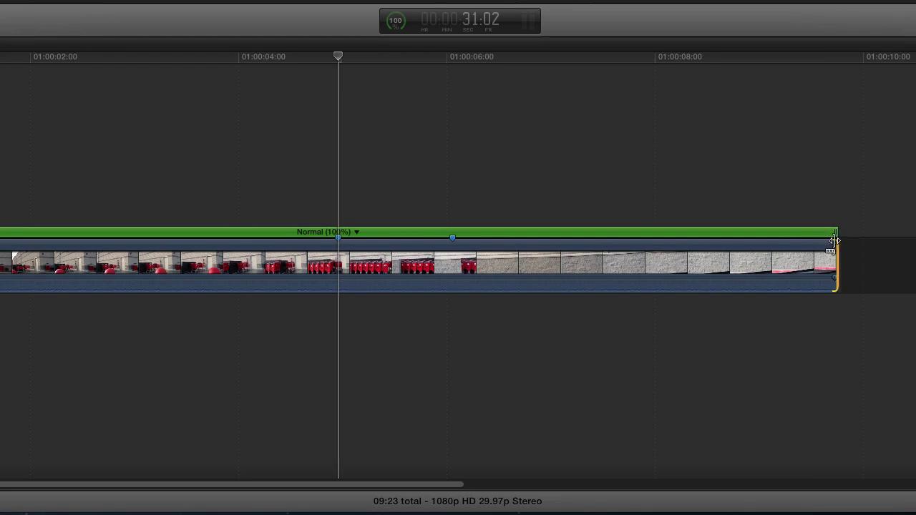
# Step: Try speeding up the whole clip by pulling its end retime handle inward, and undo that speed change
pyautogui.moveTo(835, 232); pyautogui.dragTo(701, 239)
pyautogui.press('super+z')
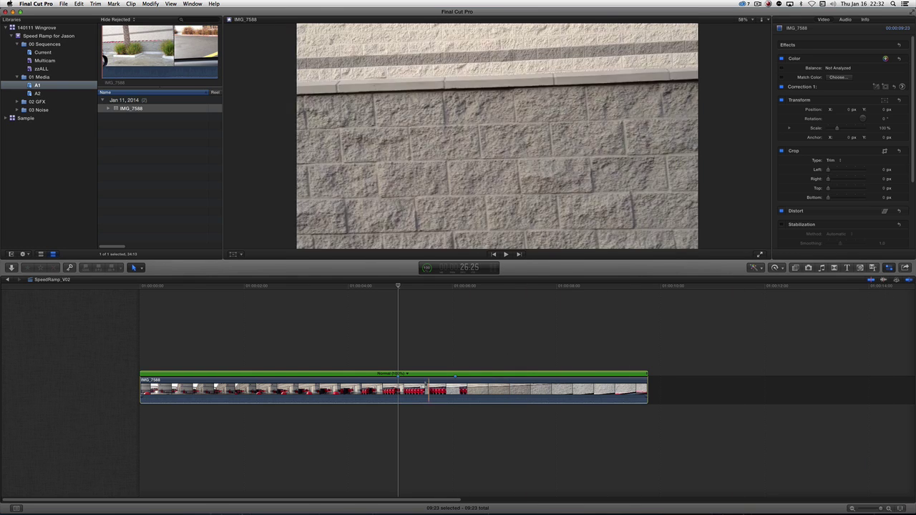
# Step: Split the clip's speed with Blade Speed at the first marker, 01:00:04:29, and at the second marker
pyautogui.click(777, 268)
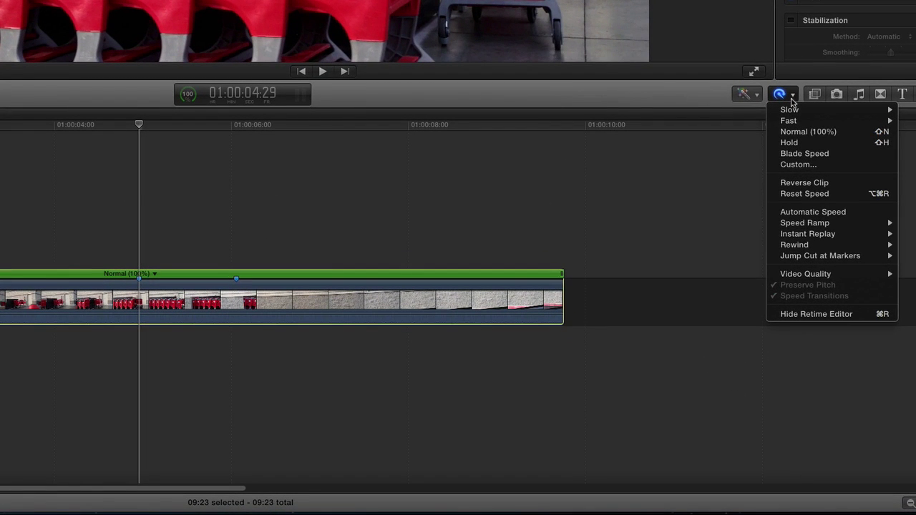
pyautogui.click(807, 154)
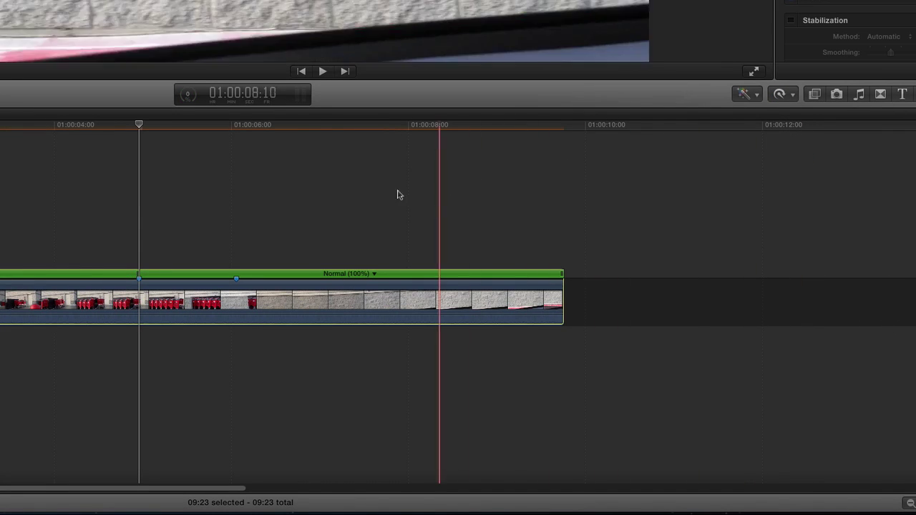
pyautogui.click(236, 209)
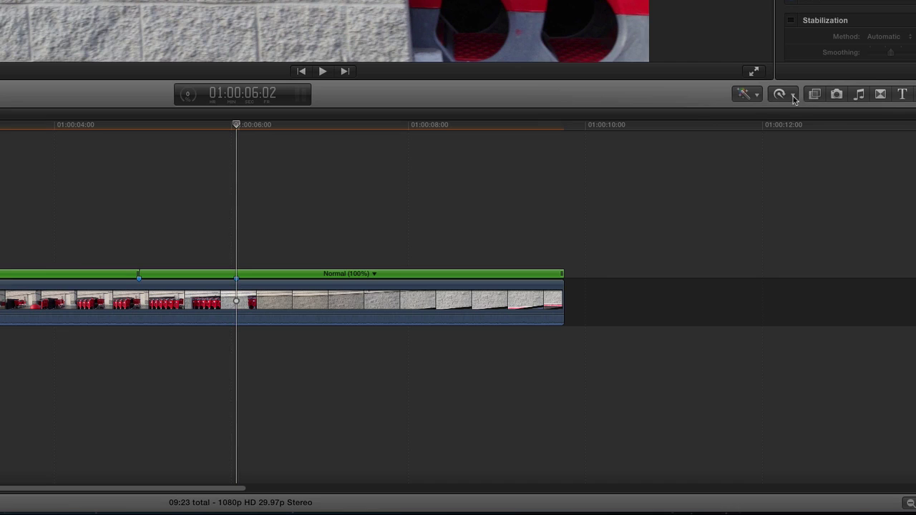
pyautogui.click(790, 96)
pyautogui.click(826, 159)
# Step: Turn off Speed Transitions for the clip and check that the option is cleared
pyautogui.click(794, 95)
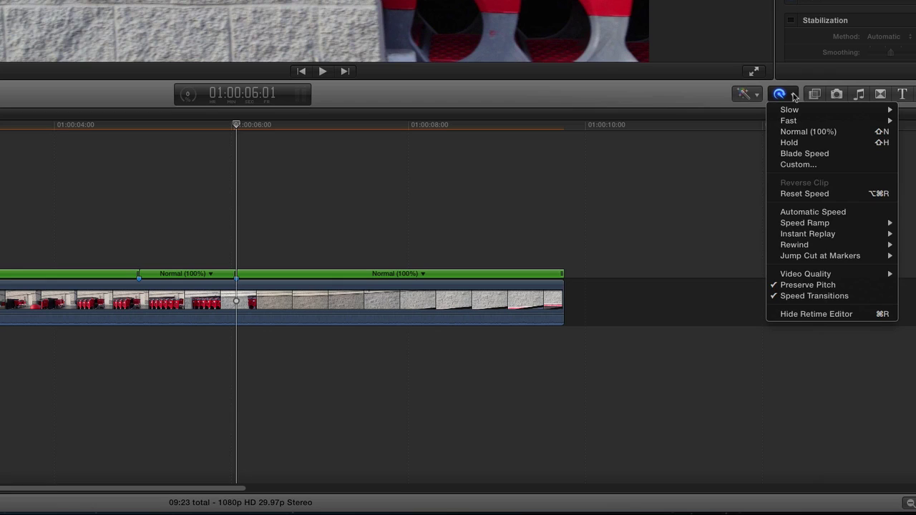
pyautogui.click(825, 296)
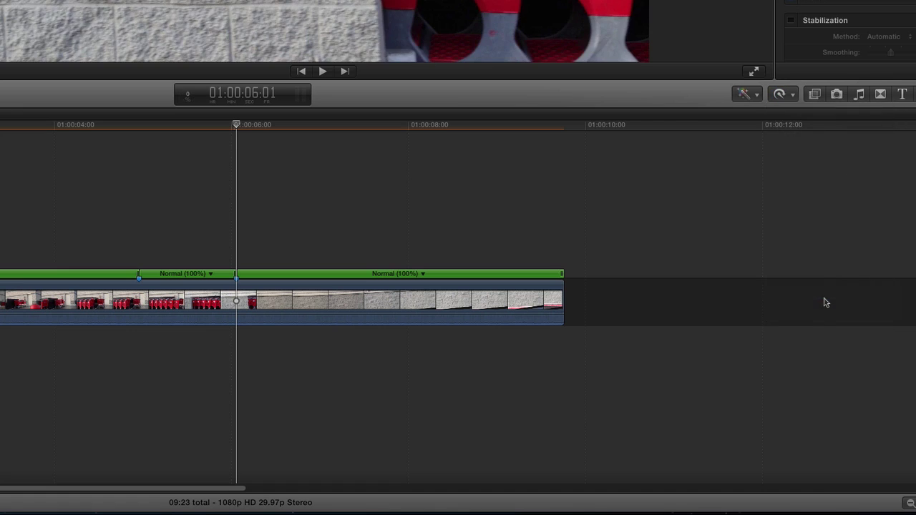
pyautogui.click(794, 96)
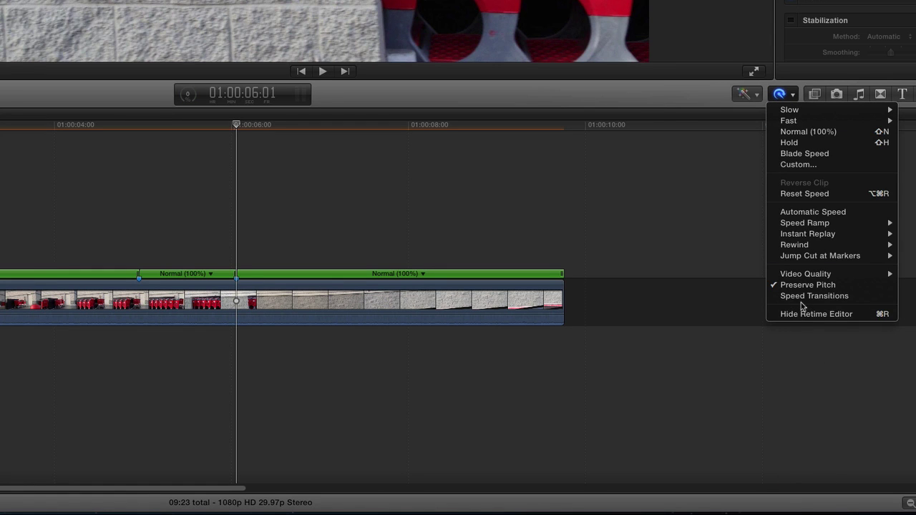
pyautogui.click(536, 255)
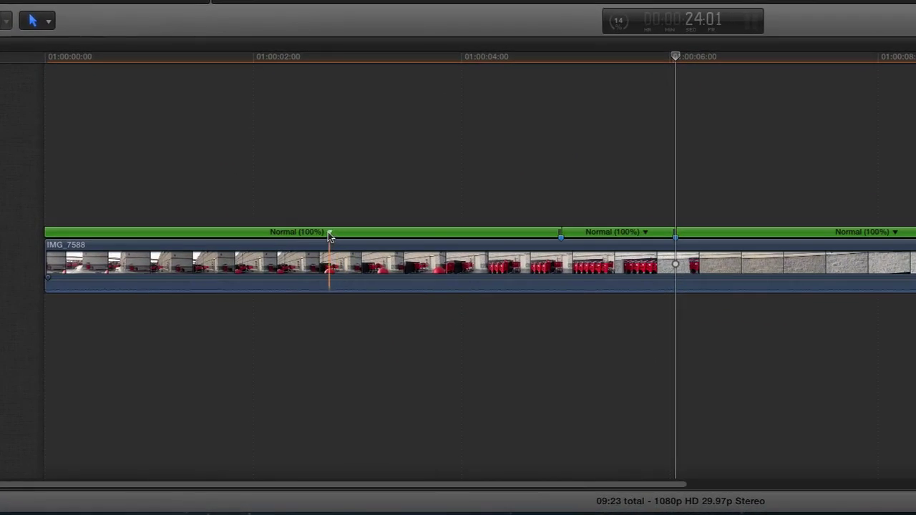
# Step: Set a custom speed rate of 300% with ripple on the clip's first speed segment
pyautogui.click(322, 252)
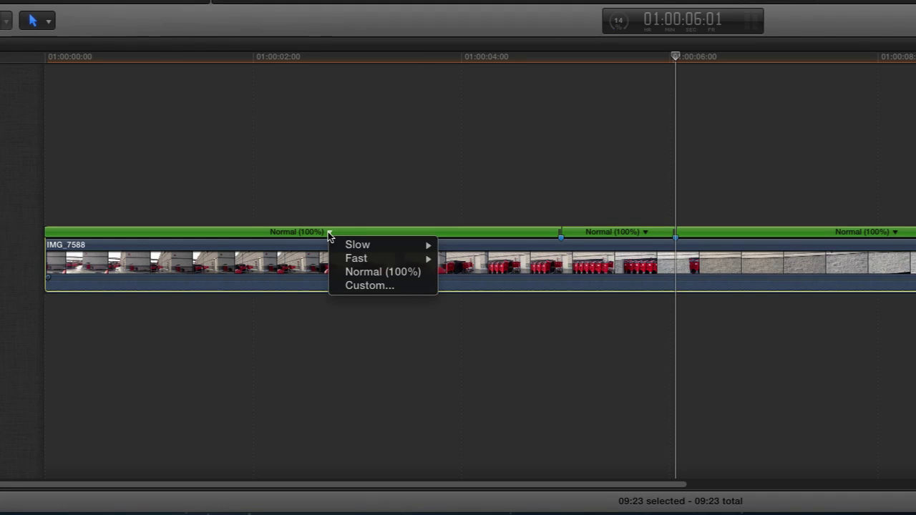
pyautogui.click(350, 285)
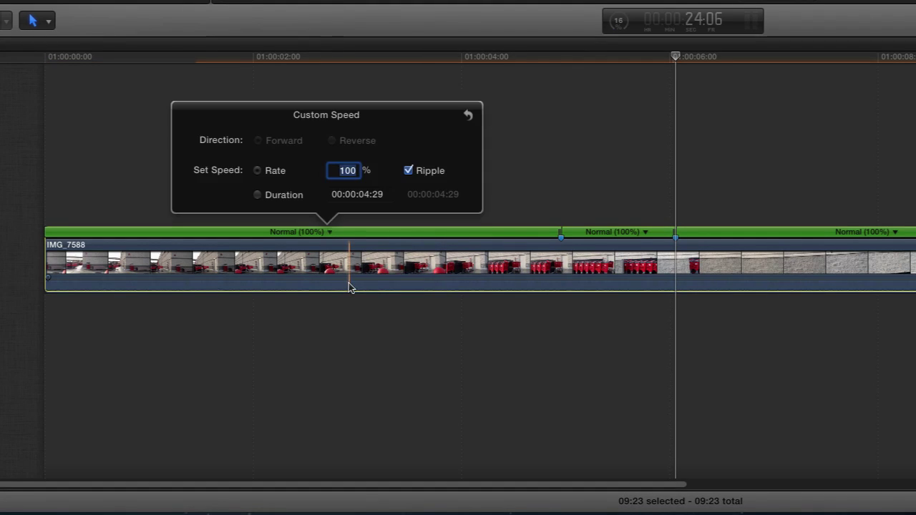
pyautogui.write('300')
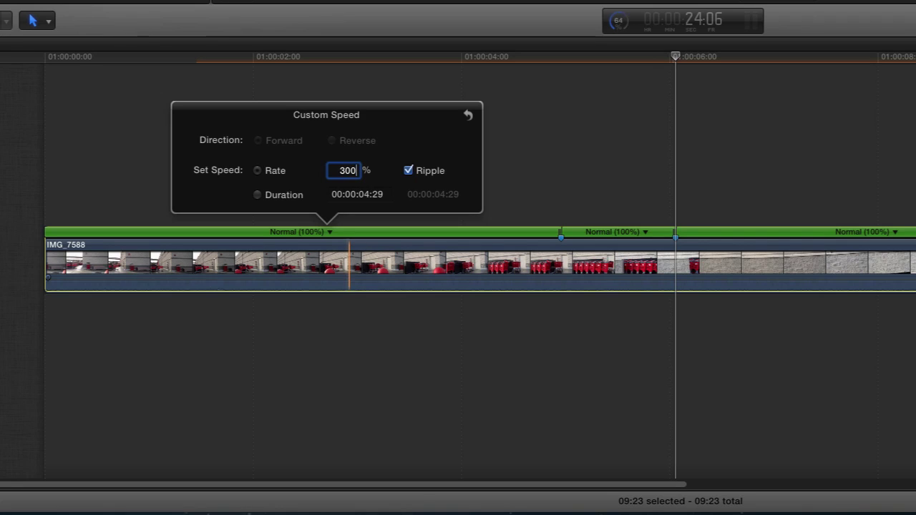
pyautogui.press('Return')
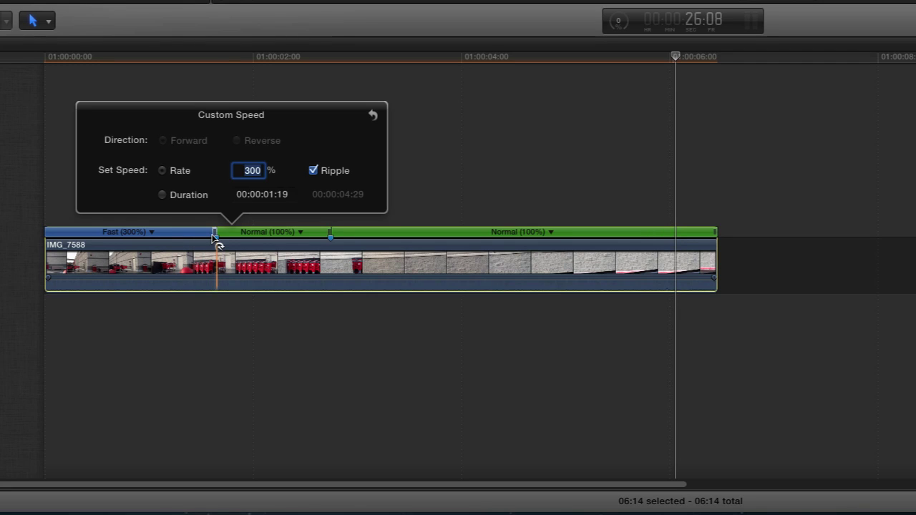
pyautogui.click(399, 179)
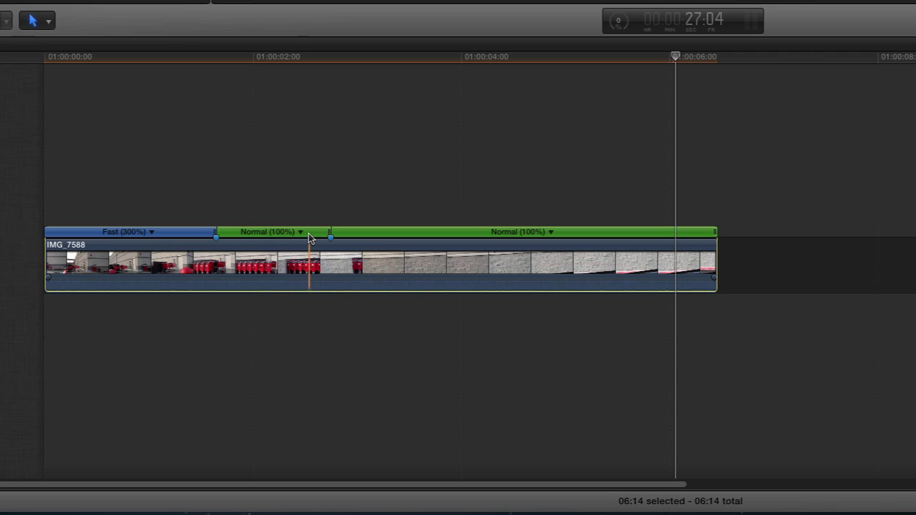
# Step: Set a custom speed rate of 300% with ripple on the clip's last speed segment
pyautogui.click(550, 232)
pyautogui.click(585, 286)
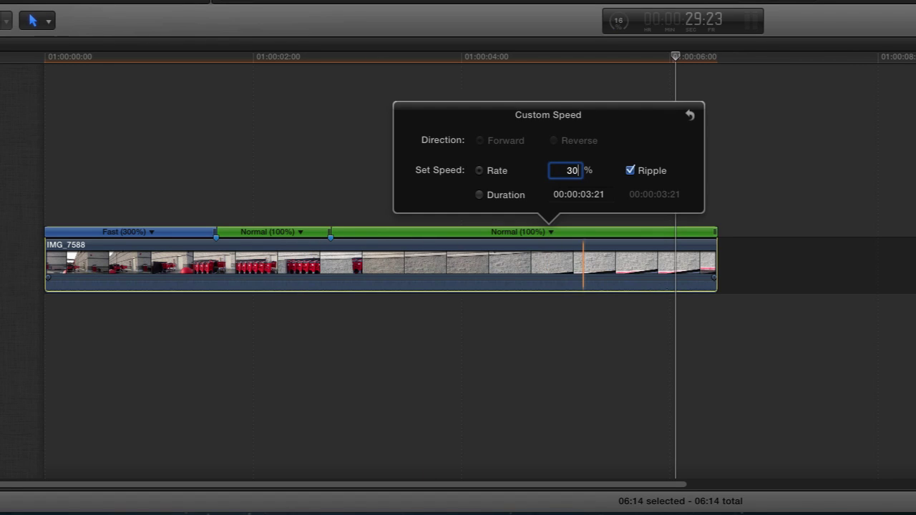
pyautogui.press('Return')
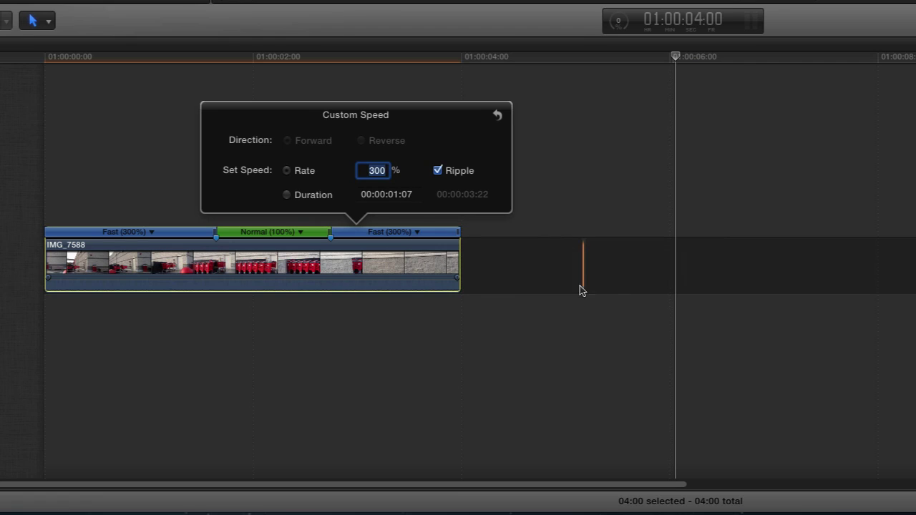
pyautogui.click(543, 178)
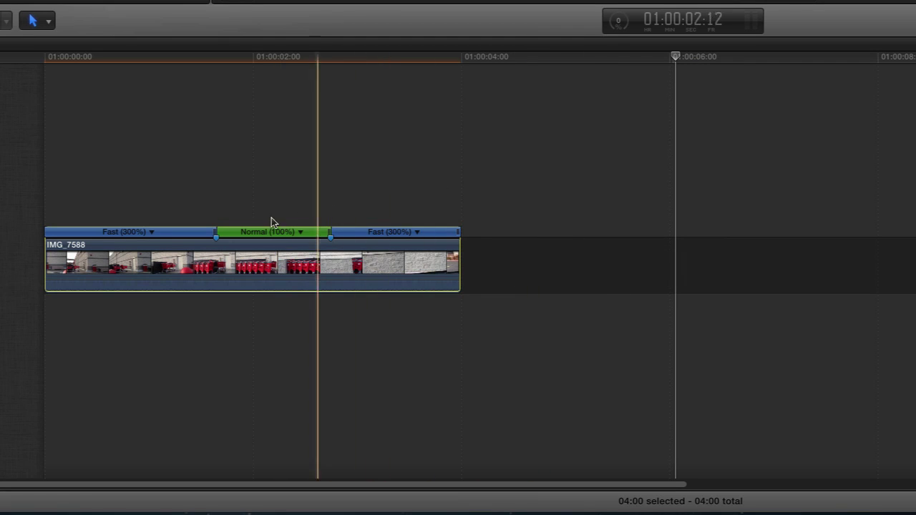
# Step: Slow the middle speed segment to a custom rate of 30% and play back the retimed clip
pyautogui.click(301, 232)
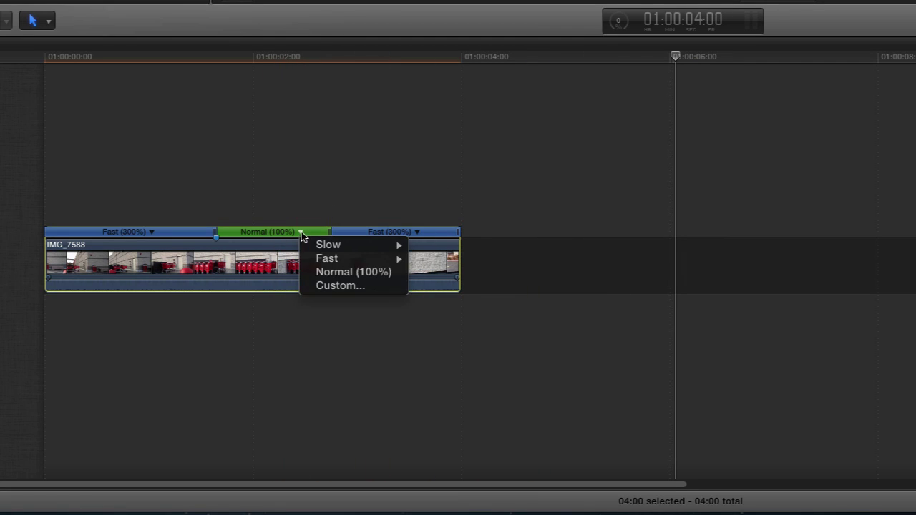
pyautogui.click(344, 291)
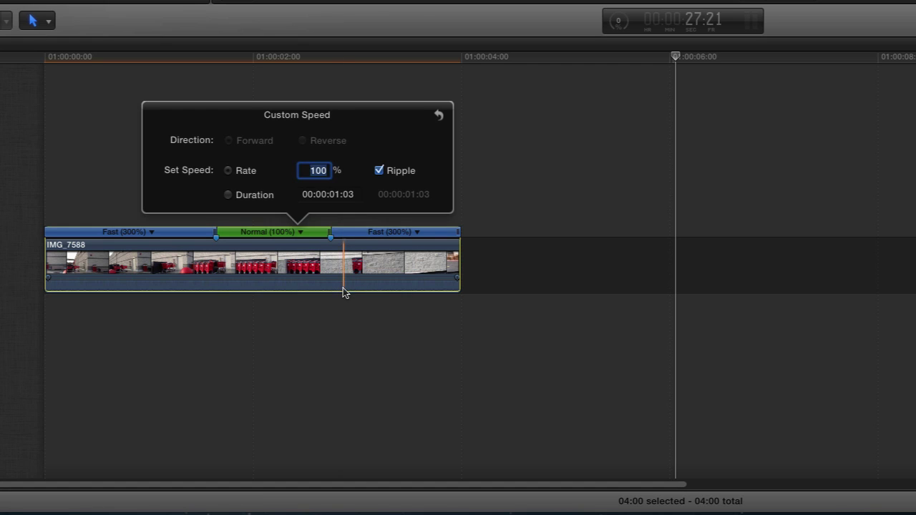
pyautogui.press('Return')
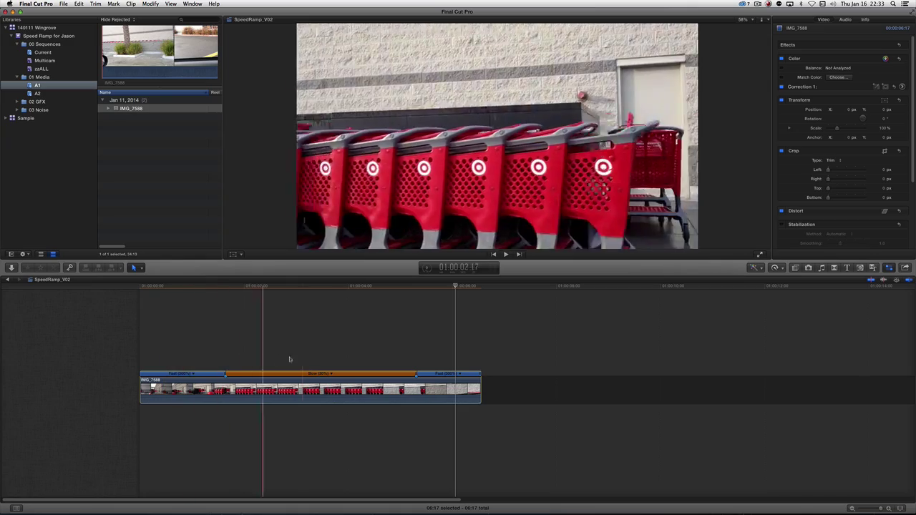
pyautogui.press('space')
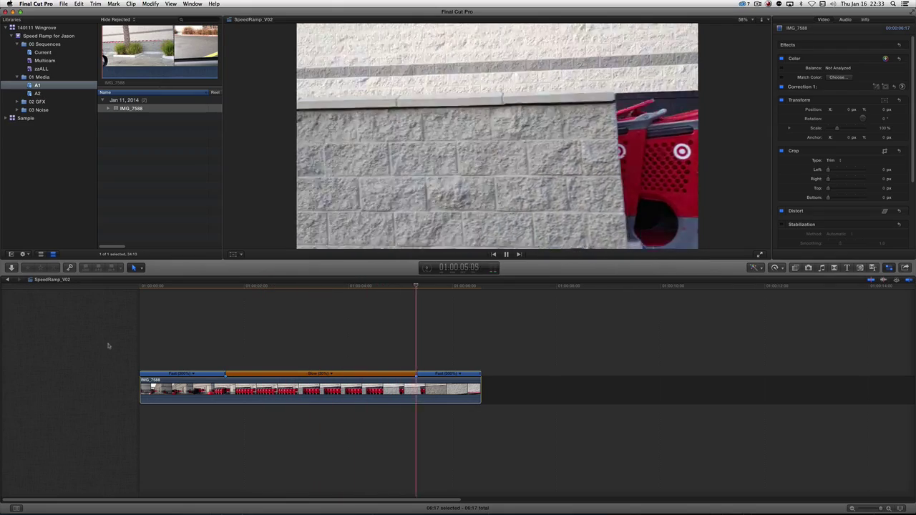
# Step: Stop playback and turn Speed Transitions back on for the retimed clip IMG_7588
pyautogui.press('space')
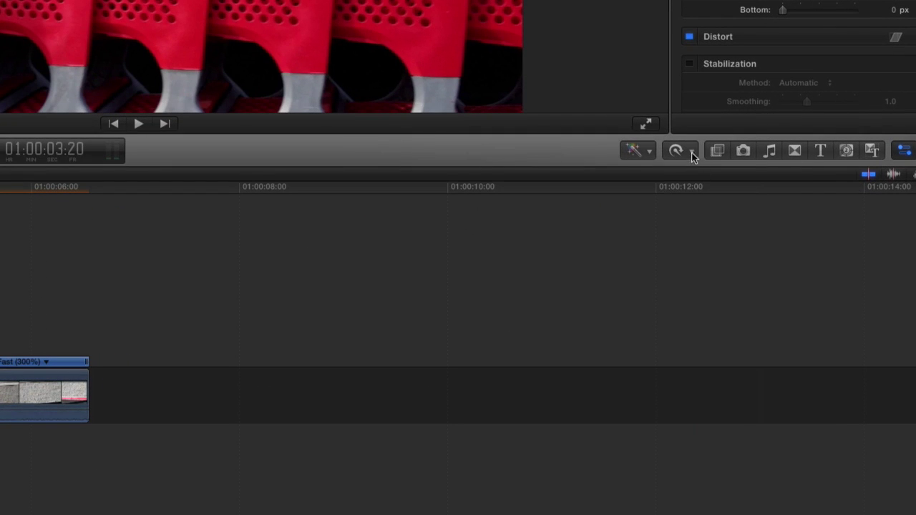
pyautogui.click(691, 152)
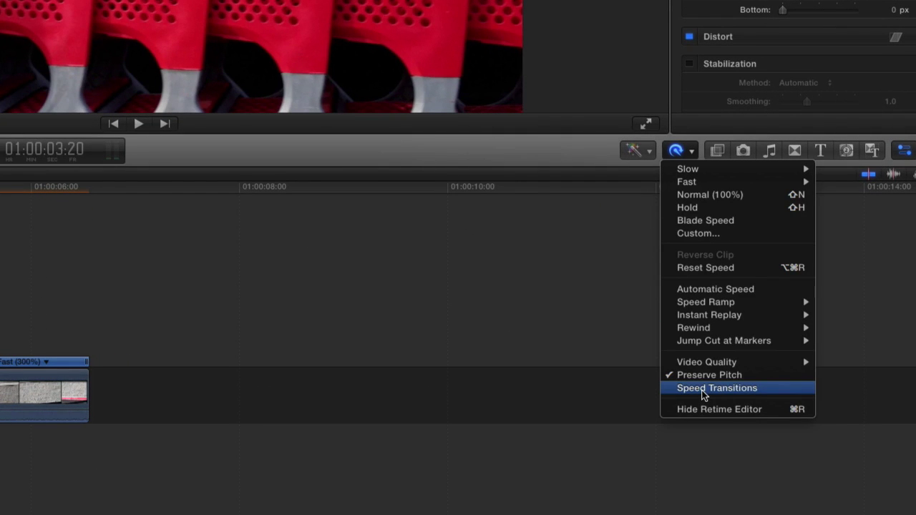
pyautogui.click(704, 390)
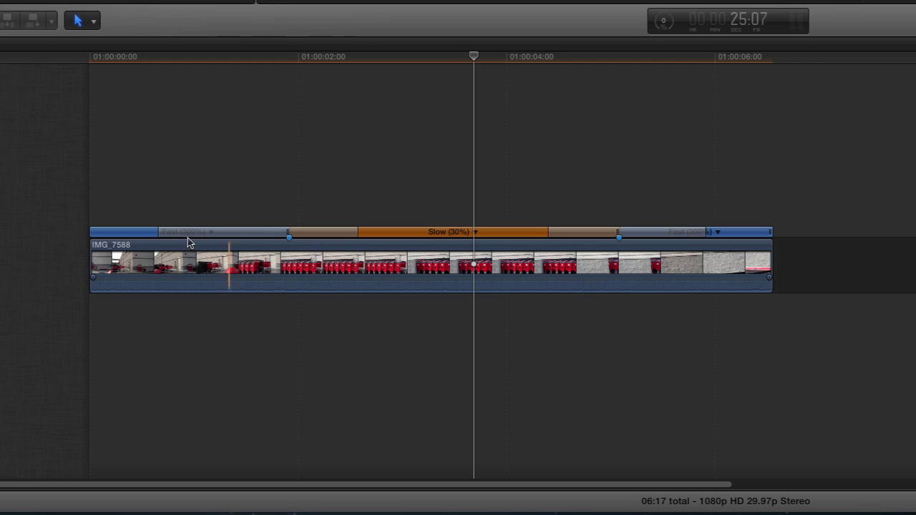
# Step: Shorten both sides of the speed transition between the first fast segment and the slow segment
pyautogui.moveTo(204, 232); pyautogui.dragTo(220, 231)
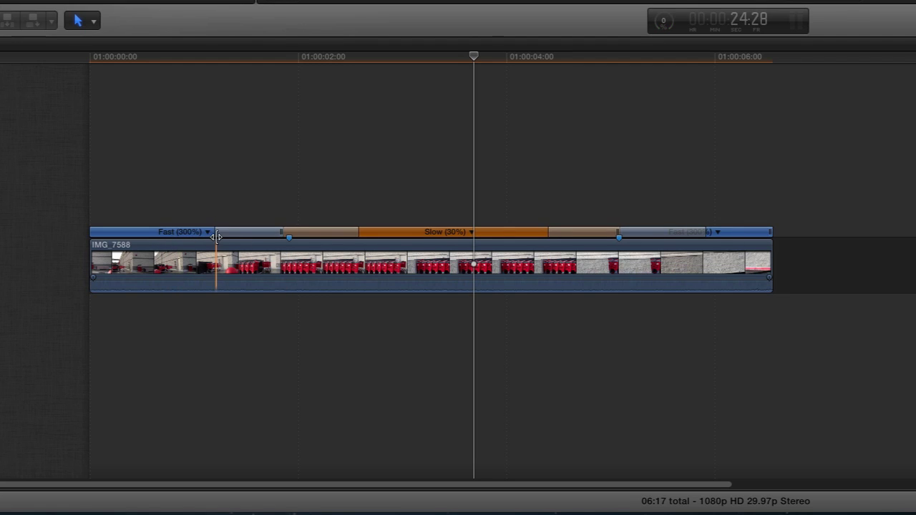
pyautogui.moveTo(216, 231); pyautogui.dragTo(240, 230)
pyautogui.moveTo(350, 232); pyautogui.dragTo(323, 232)
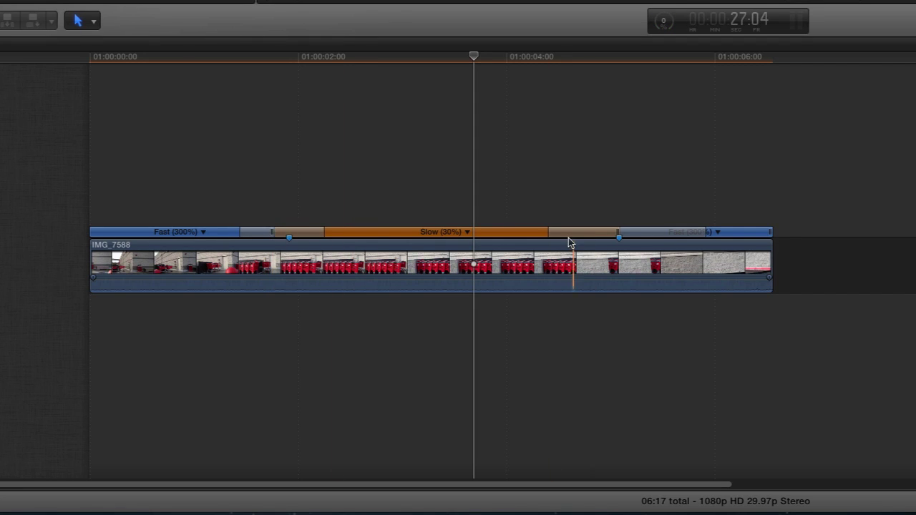
# Step: Tighten both sides of the speed transition between the slow and last fast segments, and play back the clip from its start
pyautogui.moveTo(548, 234); pyautogui.dragTo(539, 234)
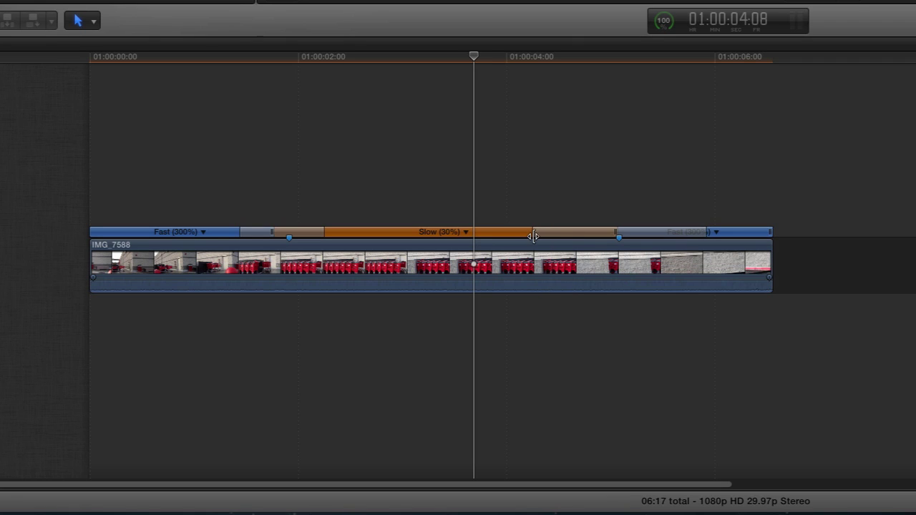
pyautogui.moveTo(704, 232); pyautogui.dragTo(679, 235)
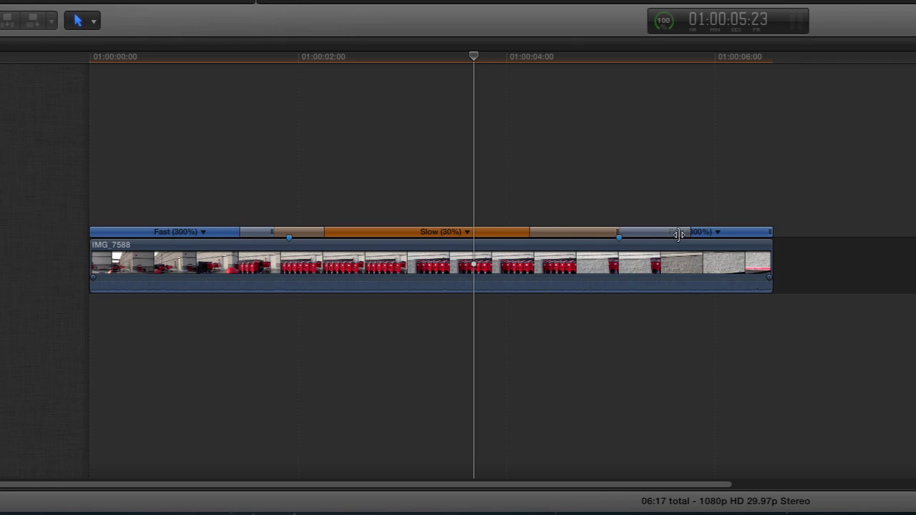
pyautogui.press('Home')
pyautogui.press('space')
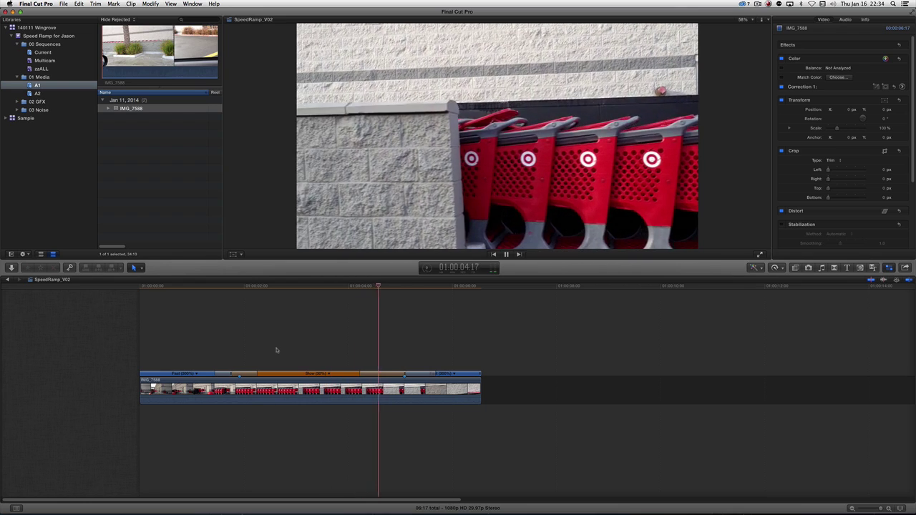
pyautogui.press('space')
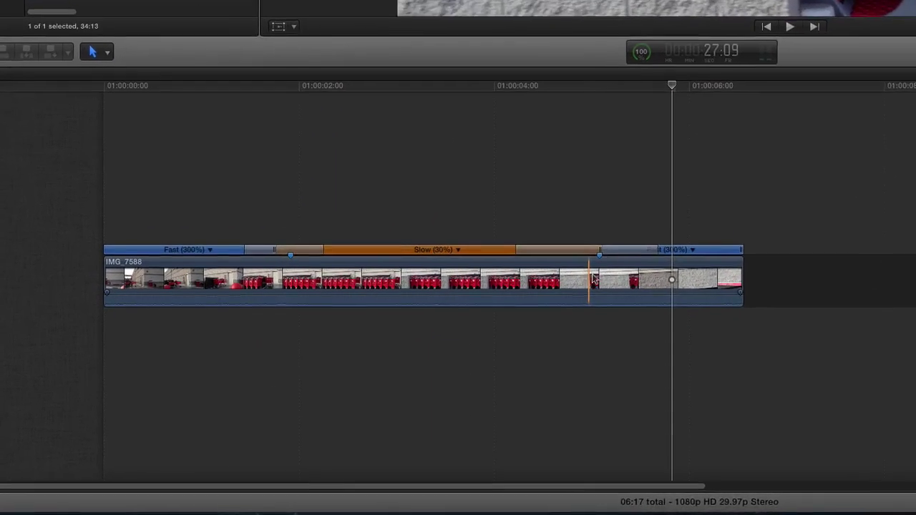
# Step: Try retiming the middle slow segment to 49% by pulling its end earlier, and play back the result
pyautogui.moveTo(627, 235); pyautogui.dragTo(628, 235)
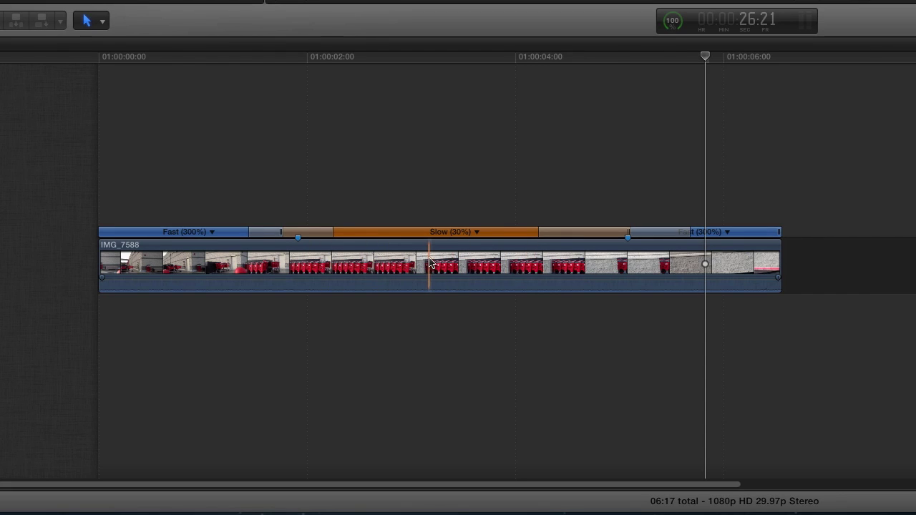
pyautogui.click(624, 232)
pyautogui.moveTo(625, 232); pyautogui.dragTo(491, 232)
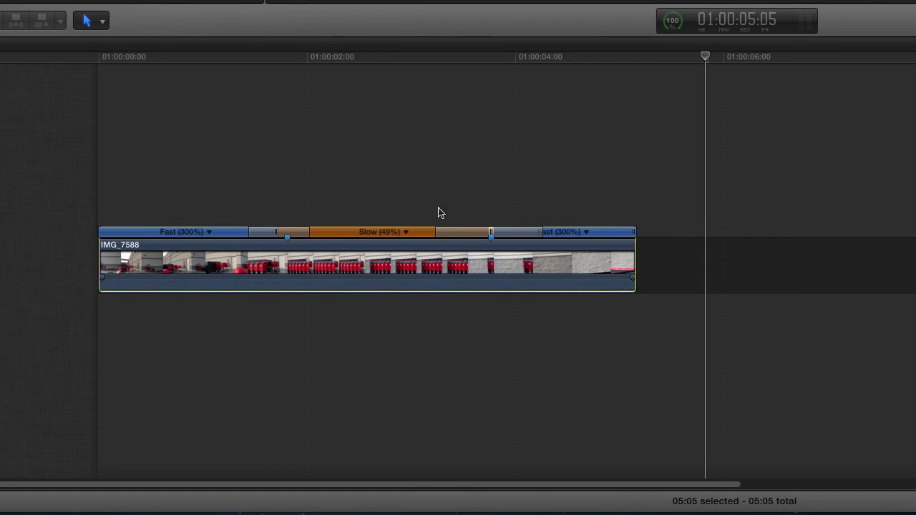
pyautogui.press('space')
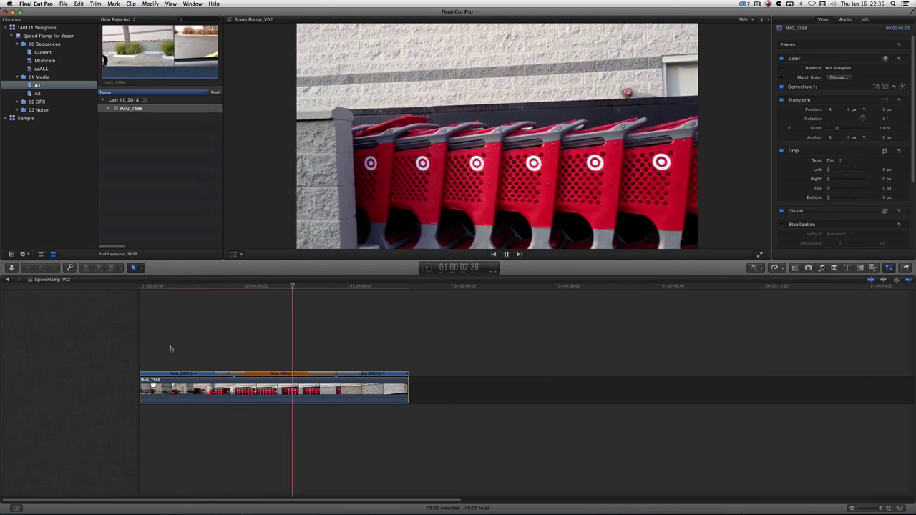
pyautogui.press('space')
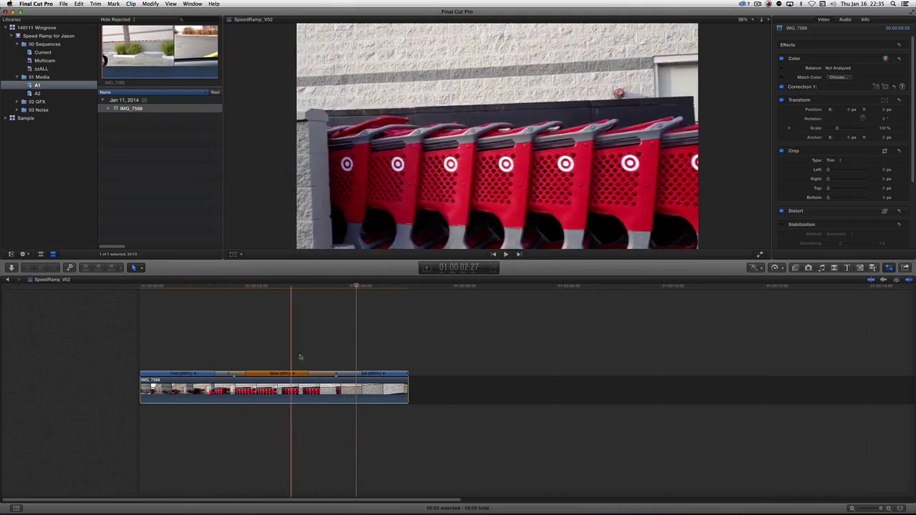
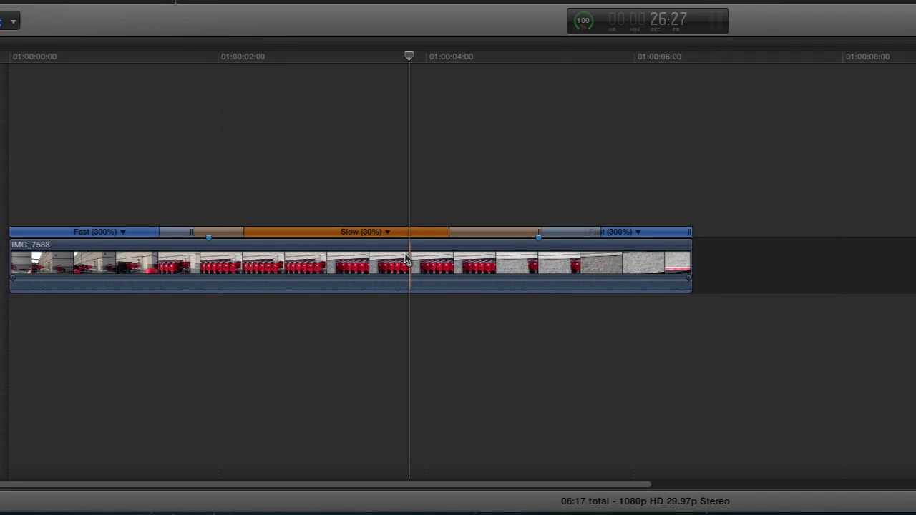
# Step: Move the source frame of the transition after the slow segment back to the playhead at 01:00:03:25, and play the clip from its start
pyautogui.doubleClick(538, 233)
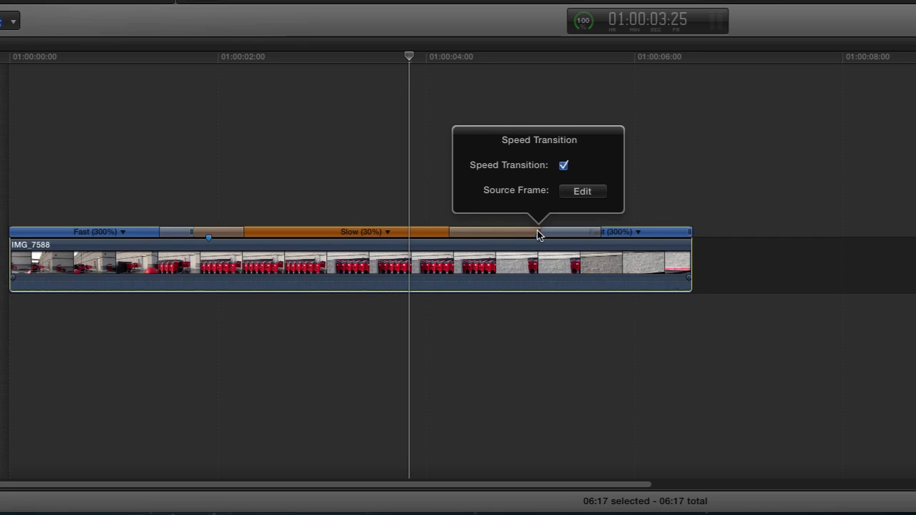
pyautogui.click(583, 192)
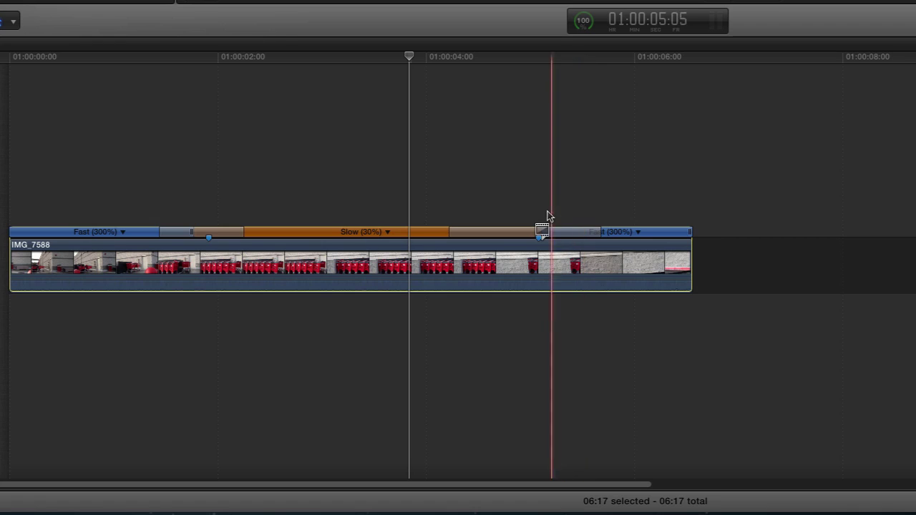
pyautogui.click(542, 233)
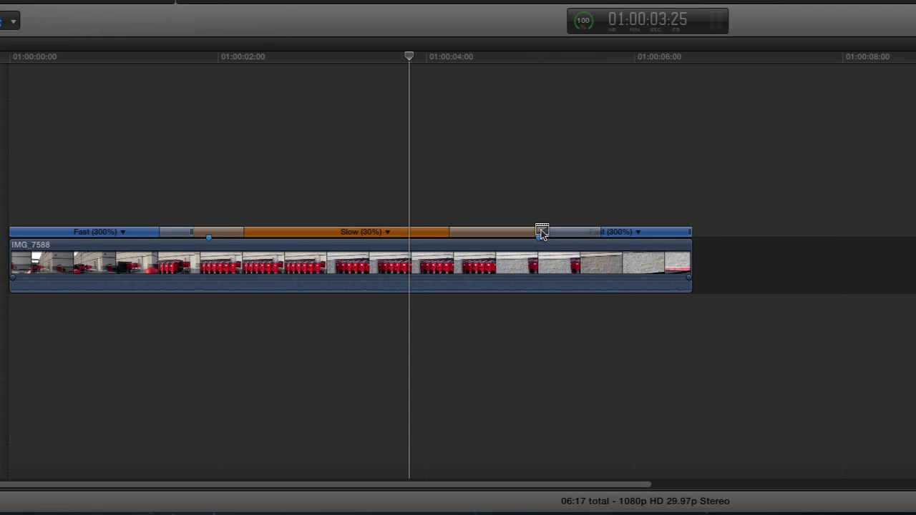
pyautogui.moveTo(542, 234); pyautogui.dragTo(410, 230)
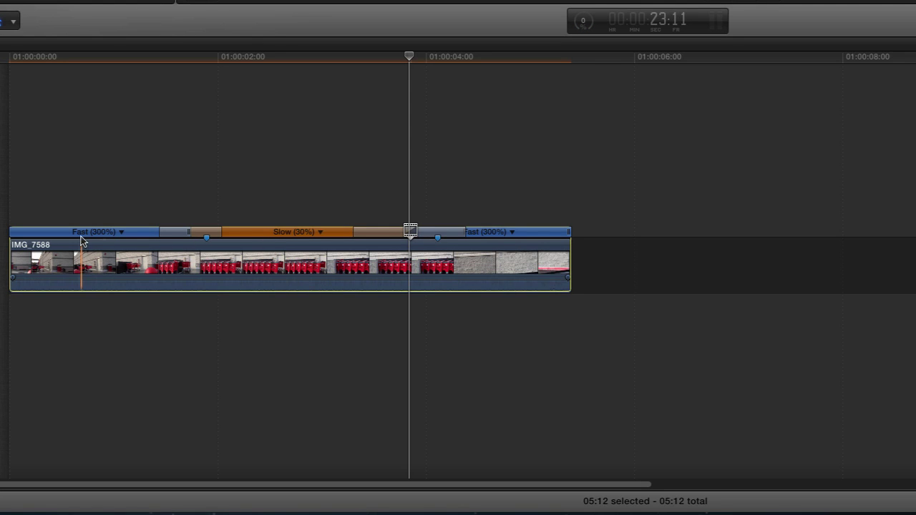
pyautogui.click(459, 185)
pyautogui.press('Home')
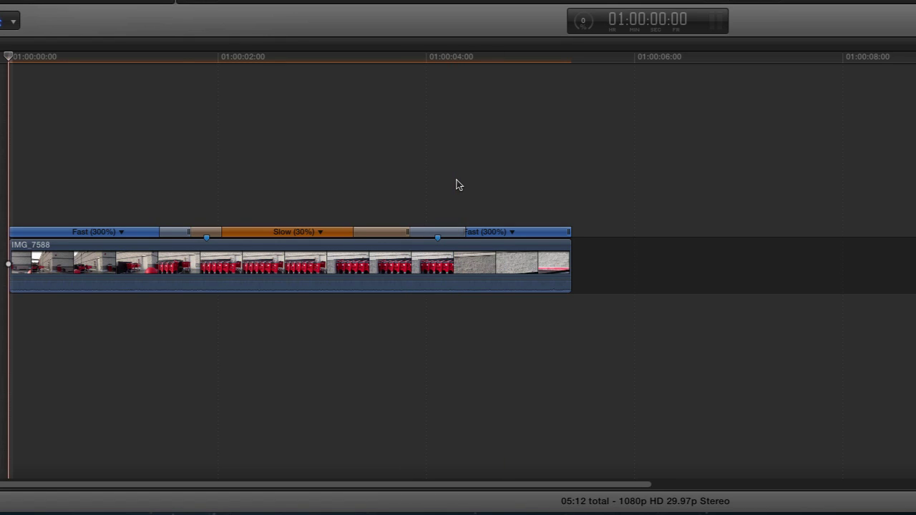
pyautogui.press('space')
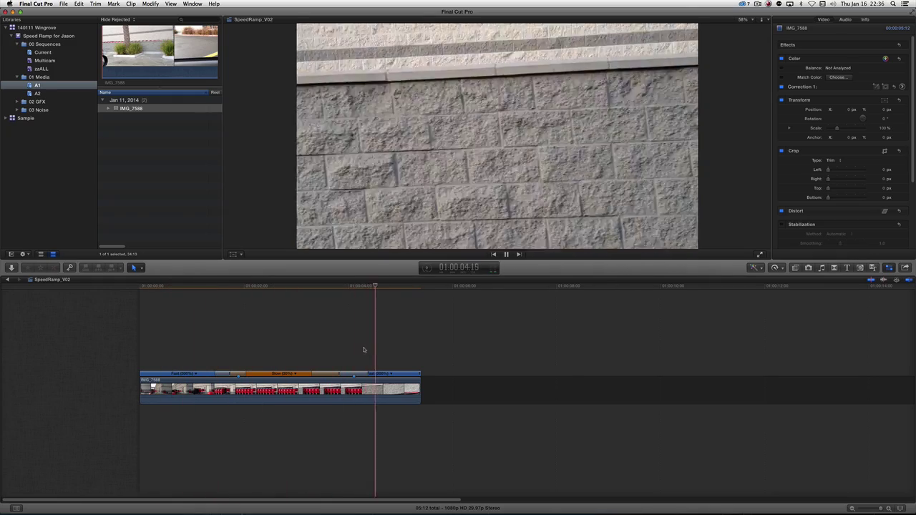
pyautogui.press('space')
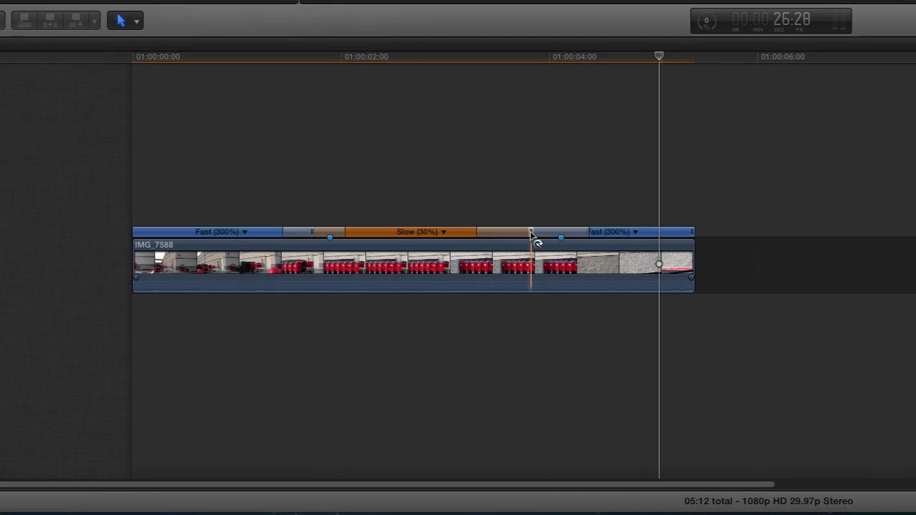
# Step: Review the second speed transition's settings and the last fast segment's custom speed settings without changing them
pyautogui.doubleClick(531, 235)
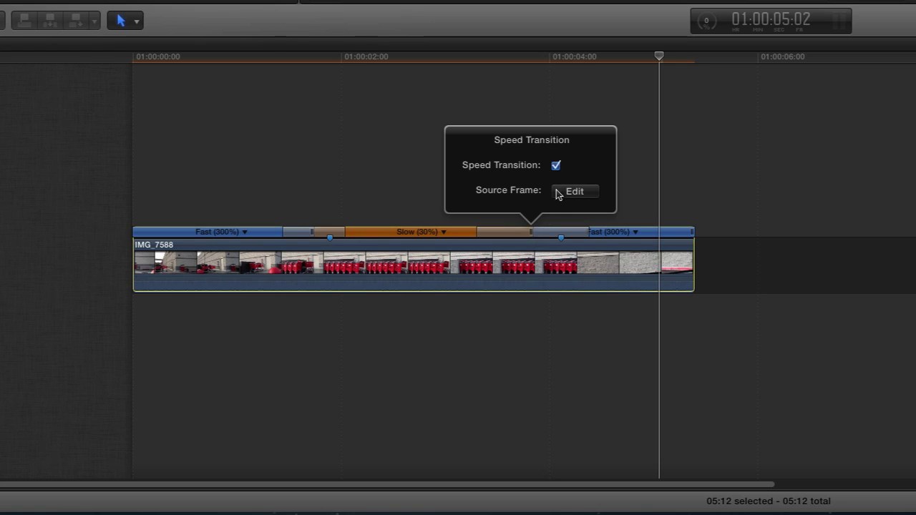
pyautogui.click(654, 156)
pyautogui.click(632, 232)
pyautogui.doubleClick(633, 232)
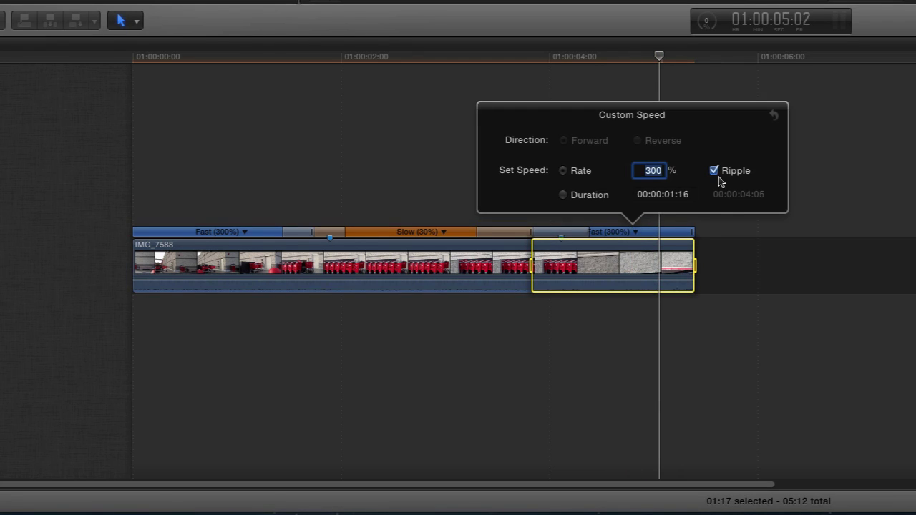
pyautogui.press('Escape')
# Step: Edit the source frame of the transition after the slow segment again, shifting it slightly earlier
pyautogui.doubleClick(532, 232)
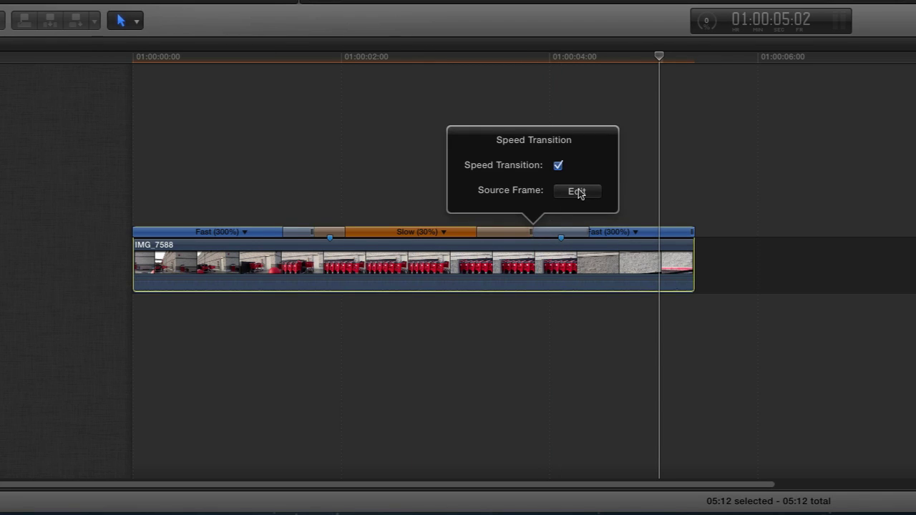
pyautogui.click(576, 191)
pyautogui.moveTo(545, 230)
pyautogui.mouseDown()
pyautogui.moveTo(516, 237)
pyautogui.moveTo(527, 232)
pyautogui.mouseUp()
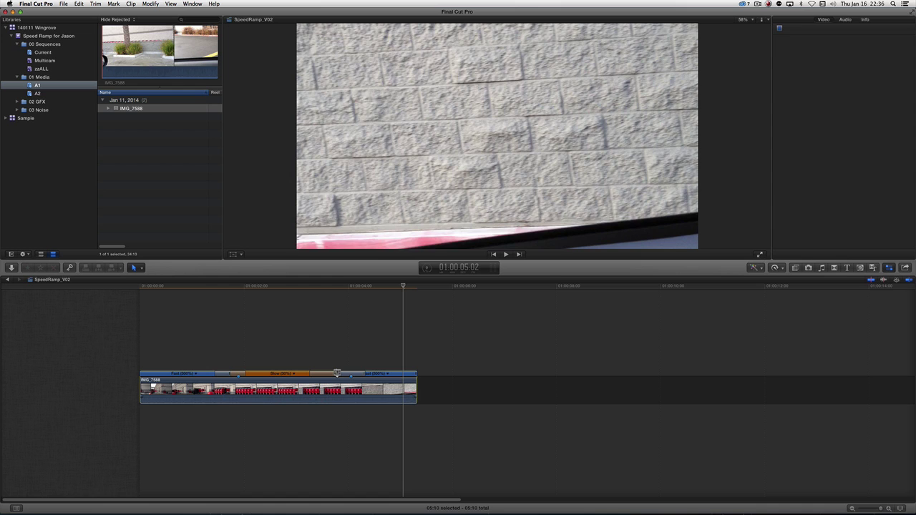
pyautogui.moveTo(337, 372); pyautogui.dragTo(337, 373)
pyautogui.click(337, 373)
pyautogui.click(338, 372)
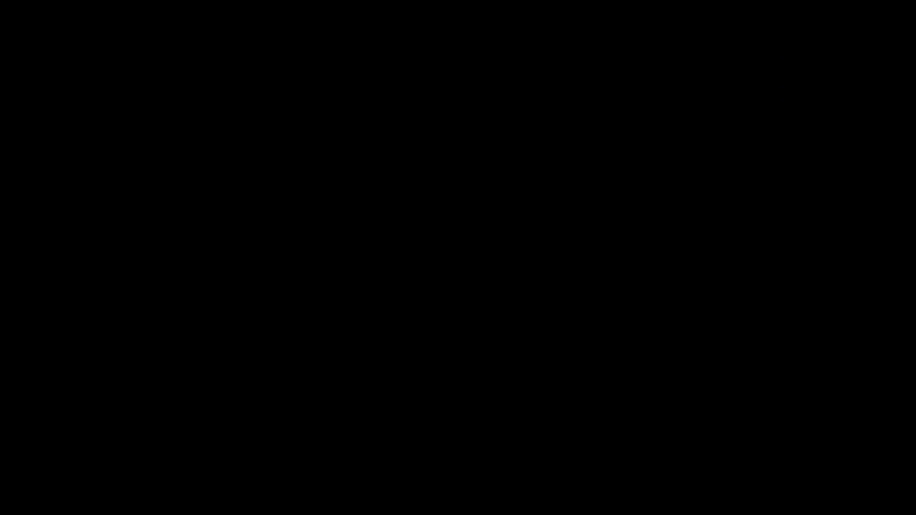